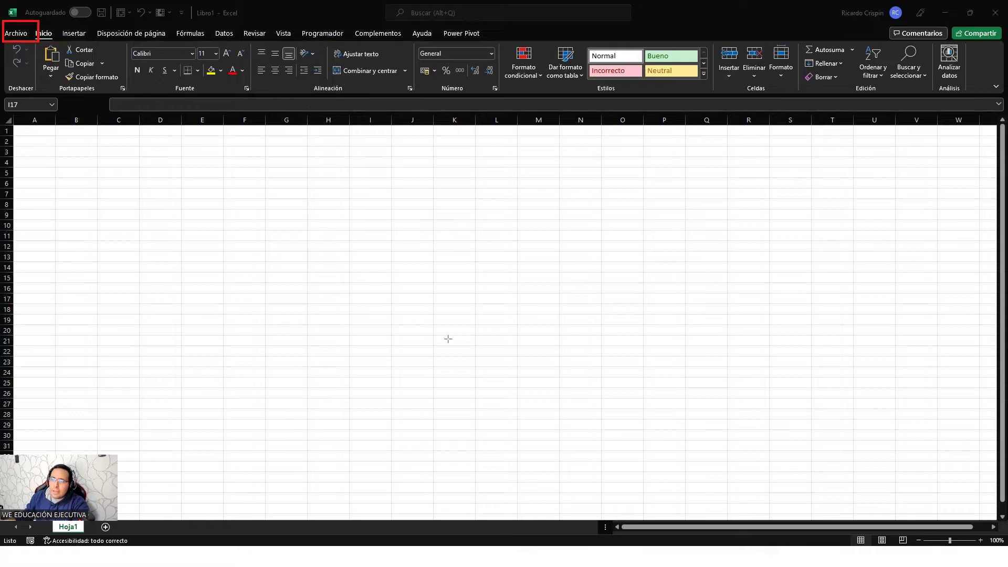
- Open the Excel options and examine the list of categories and the General settings
left_click(13, 36)
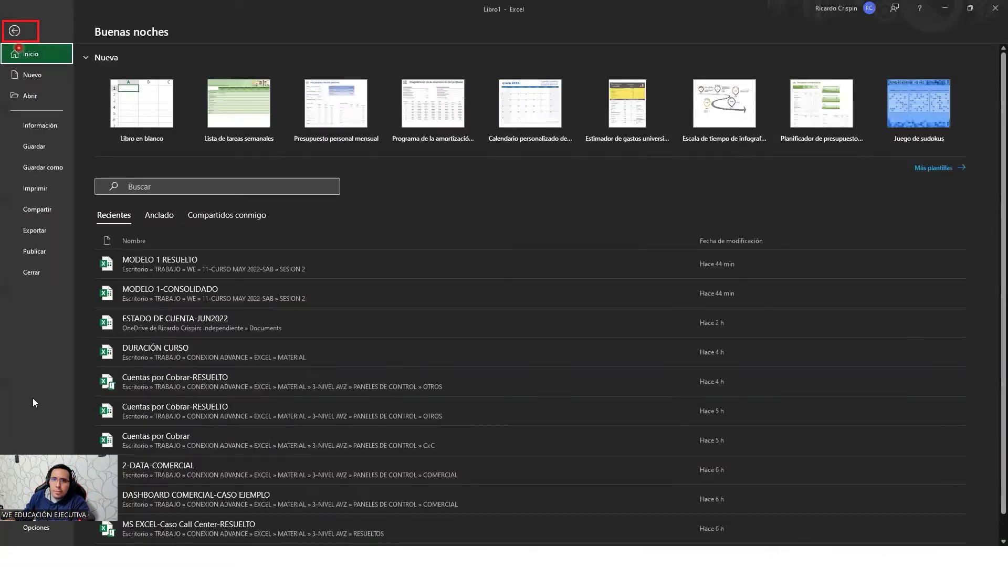
left_click(33, 528)
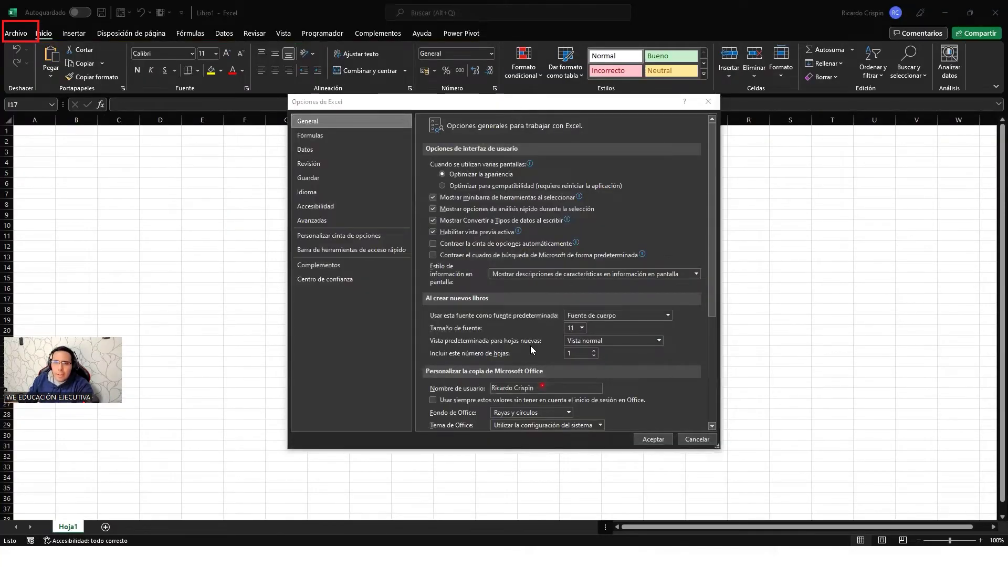
left_click(137, 441)
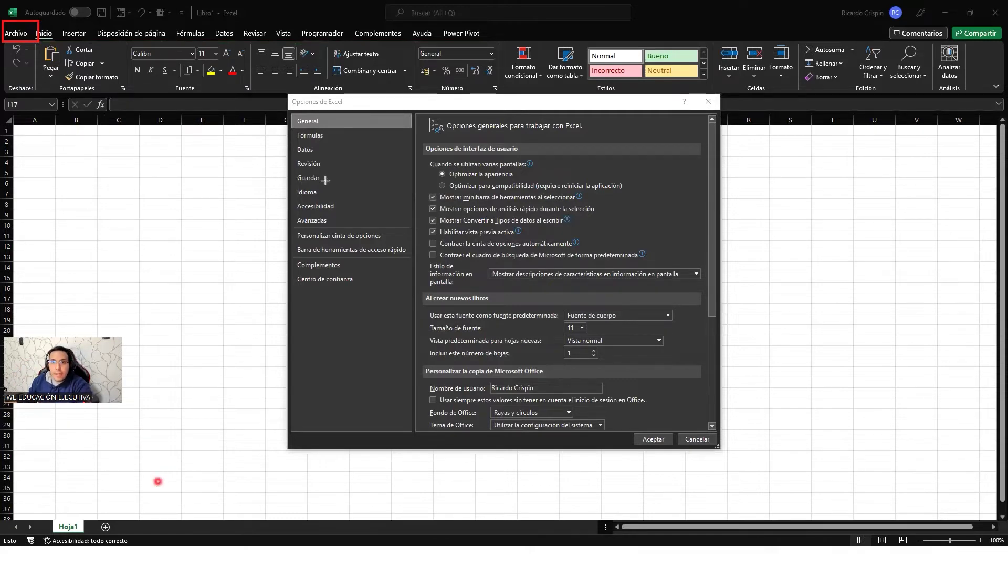
left_click_drag(292, 111, 394, 256)
mouse_move(423, 353)
left_mouse_down()
mouse_move(415, 441)
mouse_move(412, 431)
left_mouse_up()
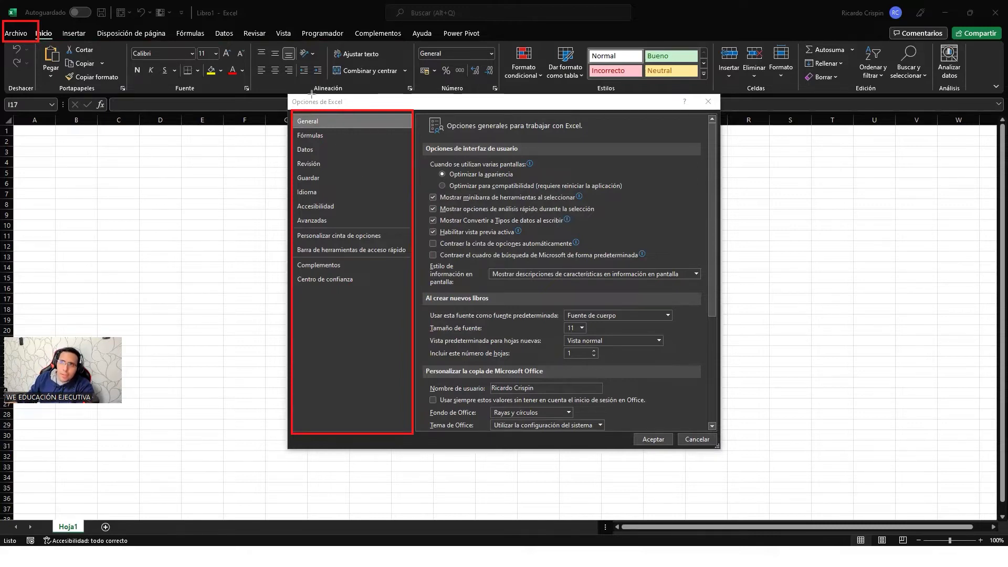
mouse_move(413, 109)
left_mouse_down()
mouse_move(652, 432)
mouse_move(718, 434)
left_mouse_up()
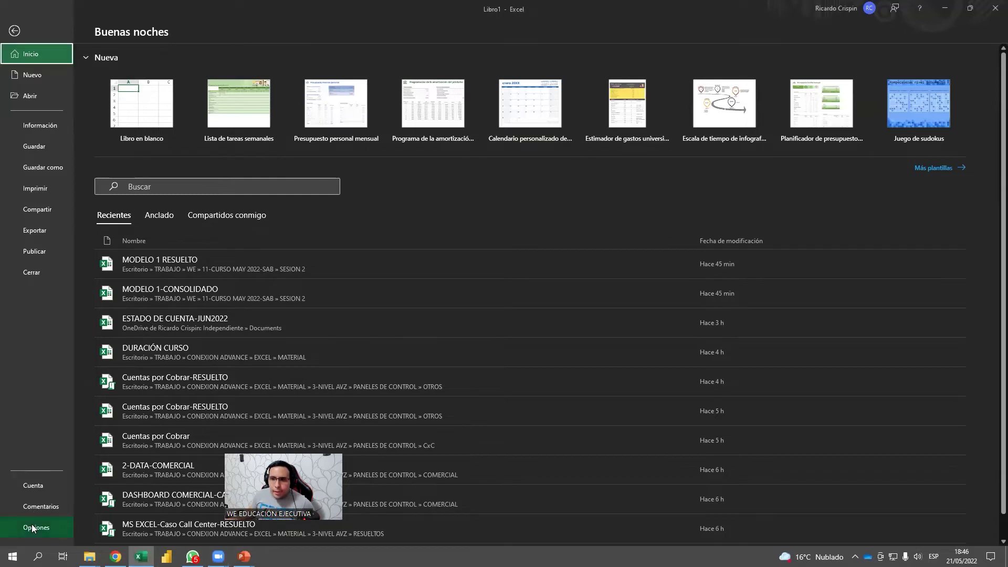
- Open the Excel options at the ribbon customization settings (Personalizar cinta de opciones)
left_click(32, 527)
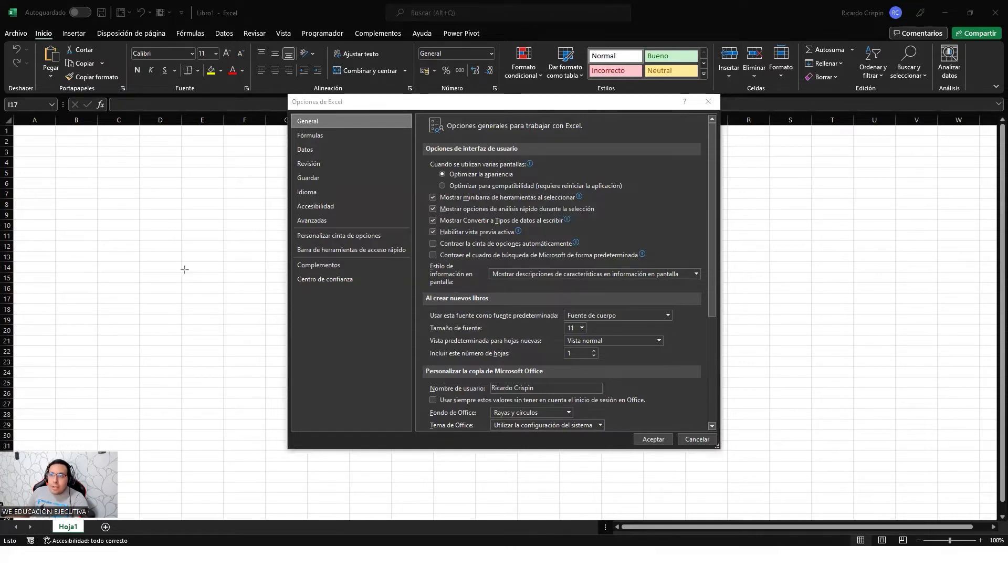
left_click_drag(178, 254, 297, 235)
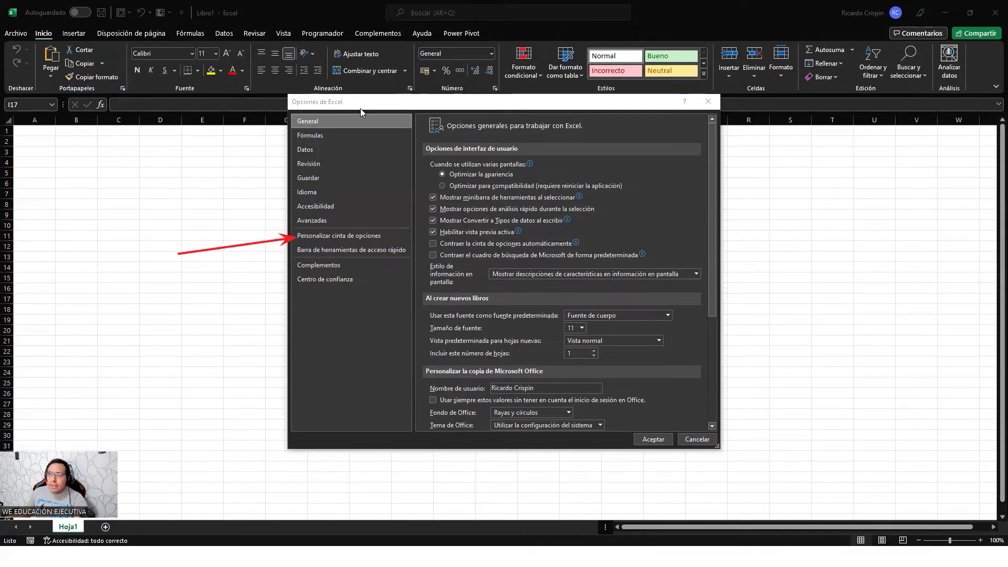
left_click(331, 235)
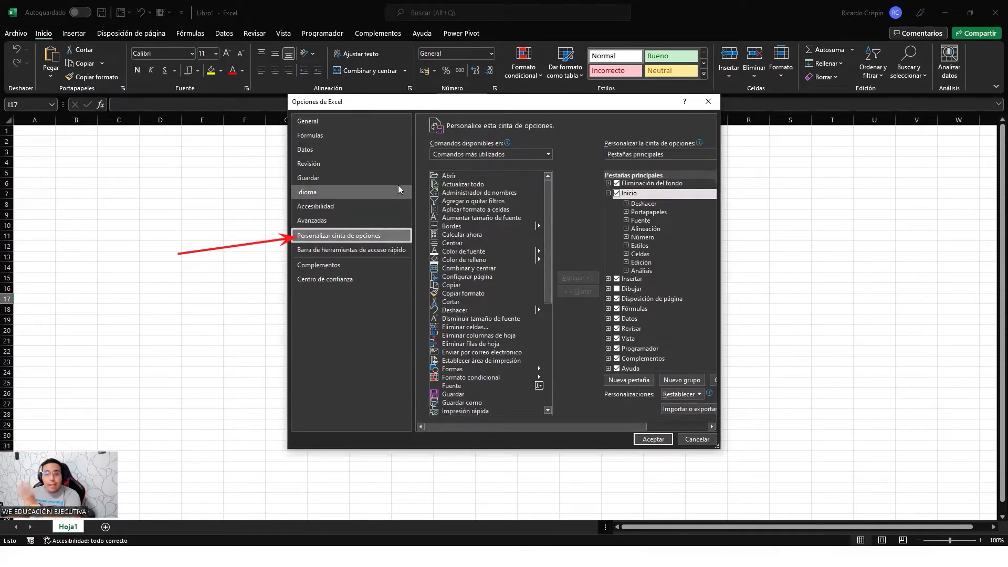
- Look through the Accesibilidad, Guardar, Datos and Revisión option categories, then return to the ribbon customization settings
left_click(315, 206)
left_click(317, 177)
left_click(318, 166)
left_click(321, 149)
left_click(325, 165)
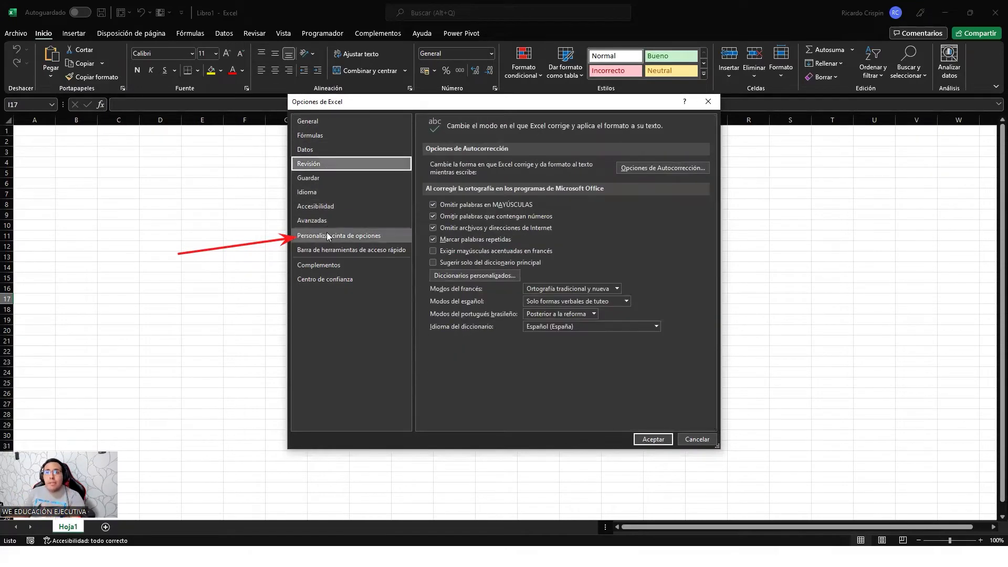
left_click(327, 239)
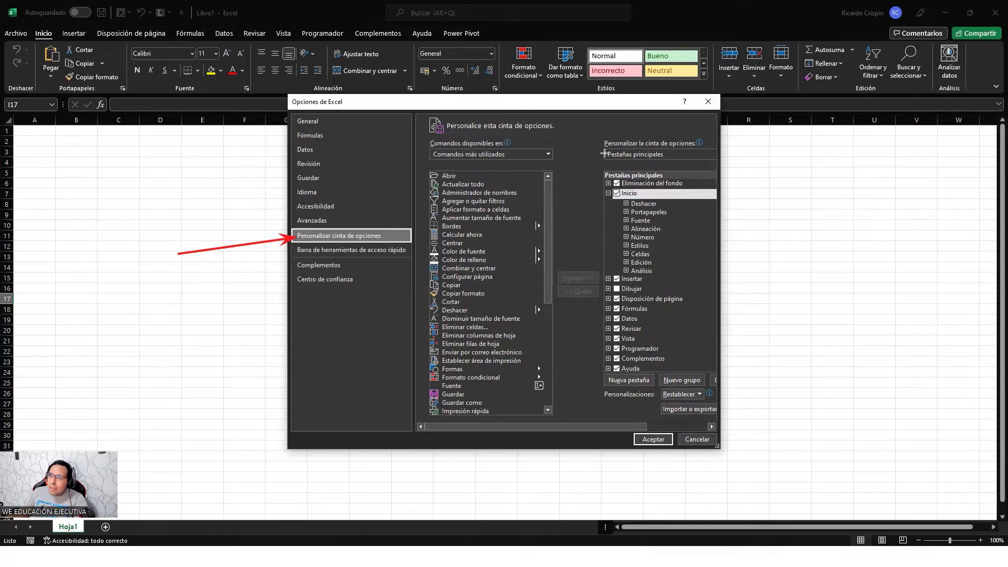
- Make sure Programador is enabled among the ribbon's main tabs and accept the options
mouse_move(603, 168)
left_mouse_down()
mouse_move(706, 383)
mouse_move(713, 372)
left_mouse_up()
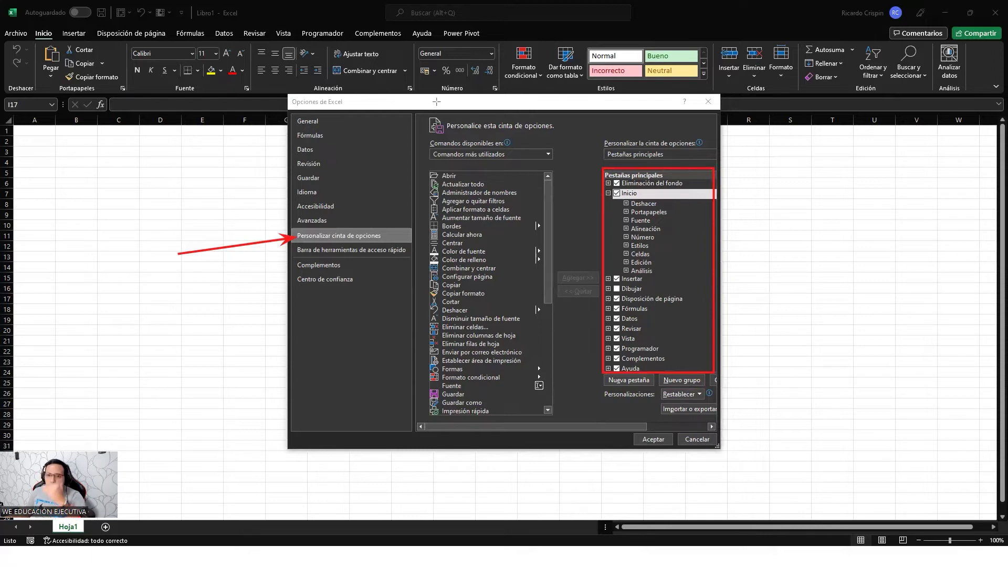
left_click_drag(570, 361, 603, 350)
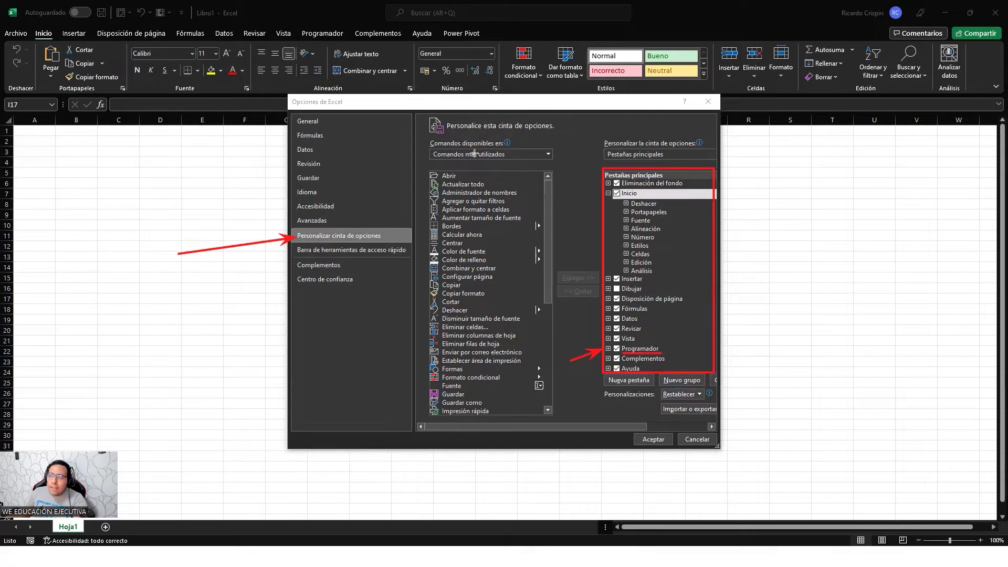
left_click(638, 350)
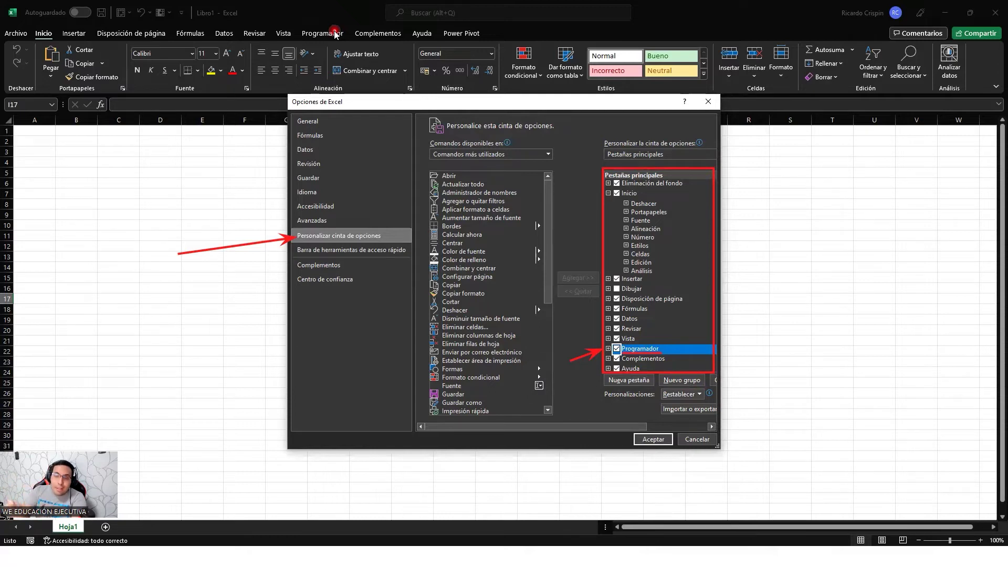
left_click(617, 349)
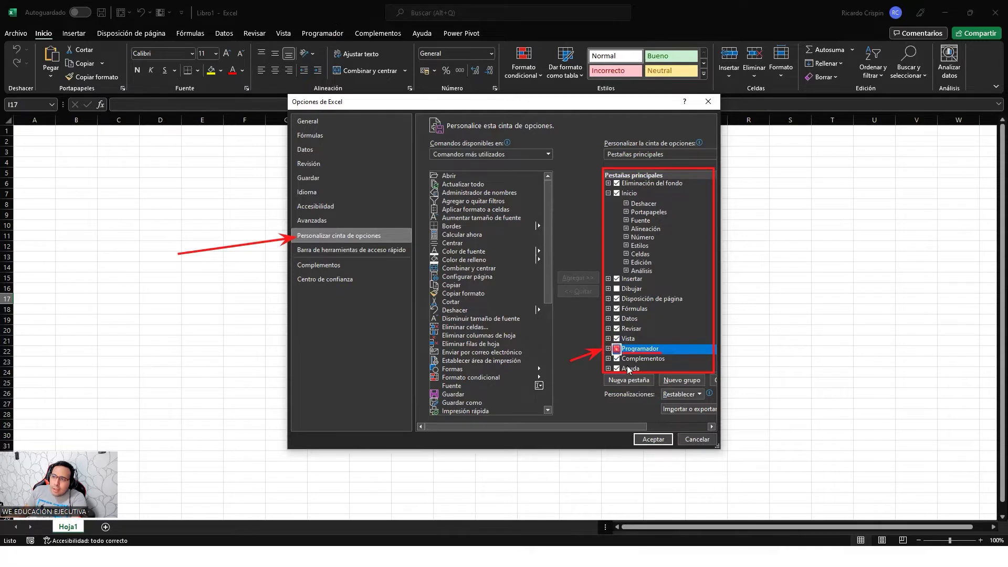
left_click(660, 443)
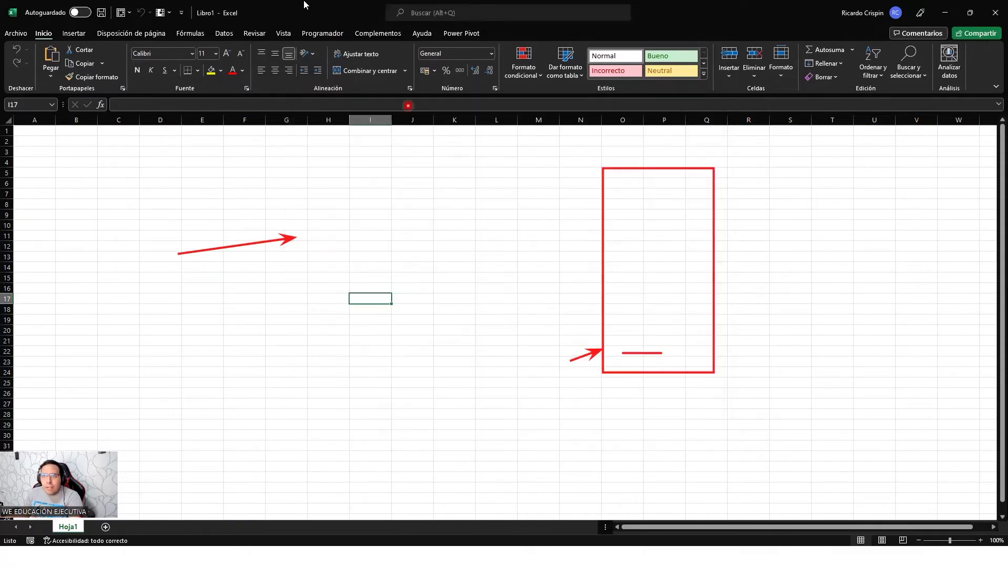
key("ctrl+shift+e")
mouse_move(604, 332)
left_mouse_down()
mouse_move(634, 335)
mouse_move(598, 363)
left_mouse_up()
left_click_drag(214, 225, 415, 350)
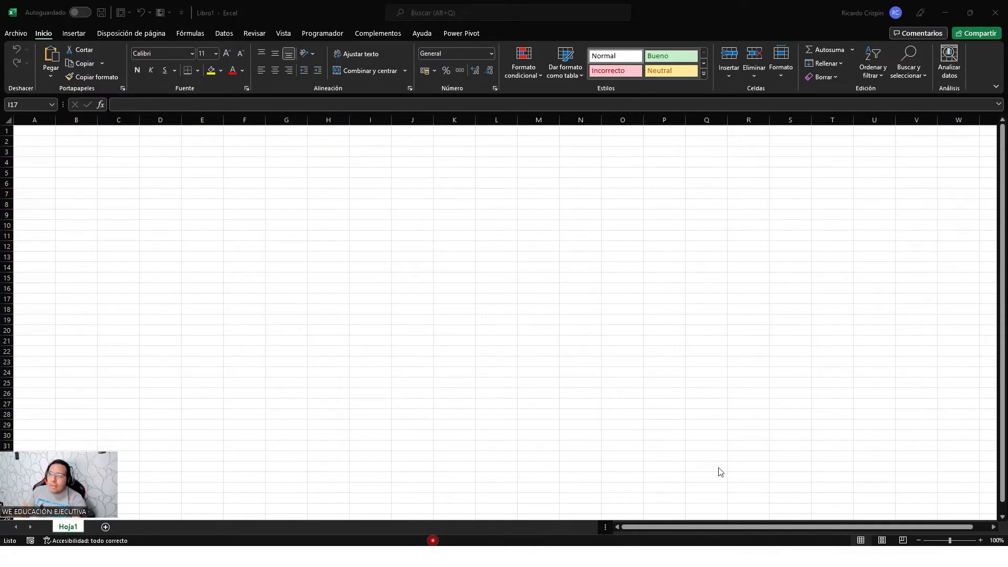
- Examine the commands in the Programador, Vista, Revisar, Datos, Disposición de página and Complementos ribbon sections, finishing on Programador
left_click(317, 33)
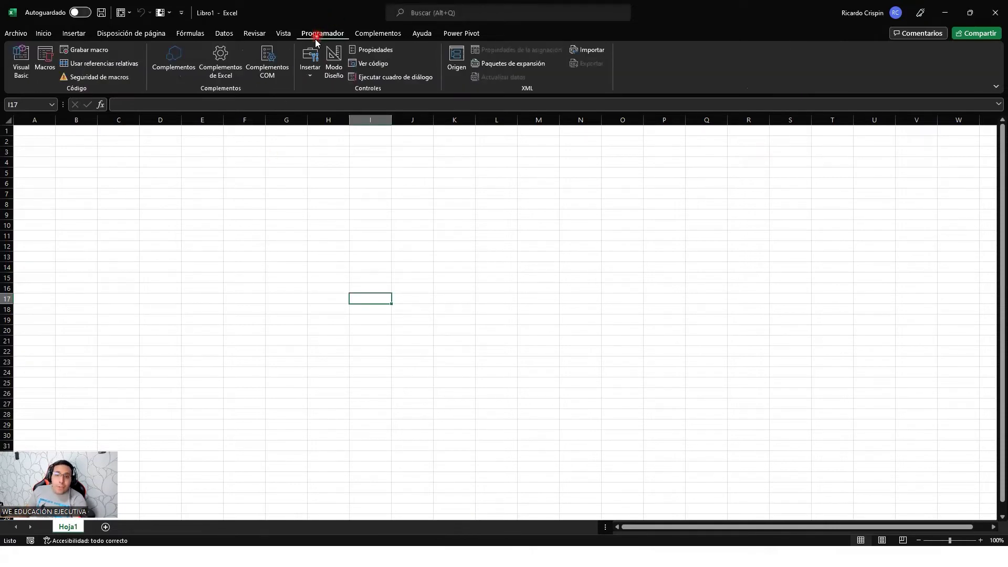
left_click(283, 33)
left_click(254, 33)
left_click(224, 34)
left_click(169, 34)
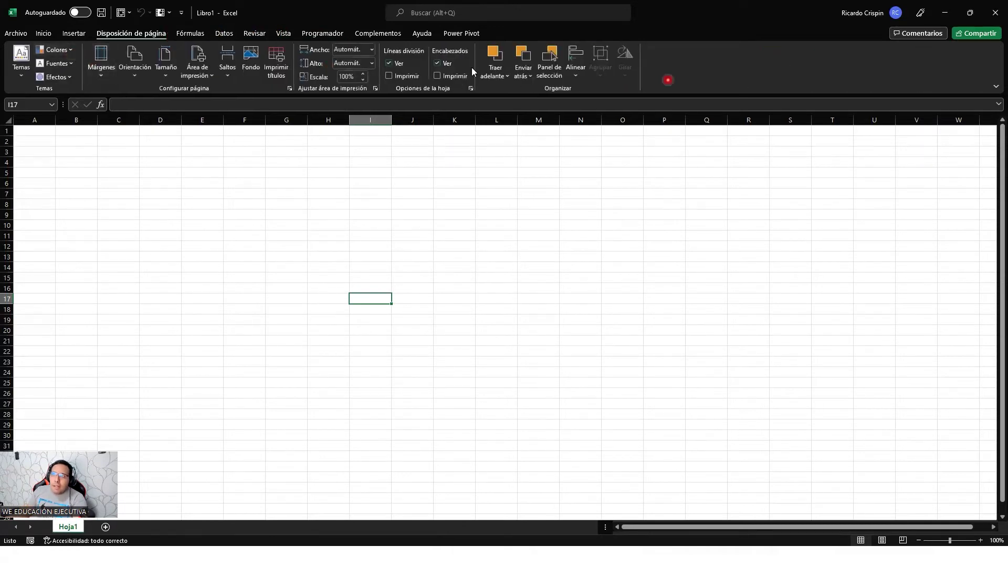
left_click(380, 34)
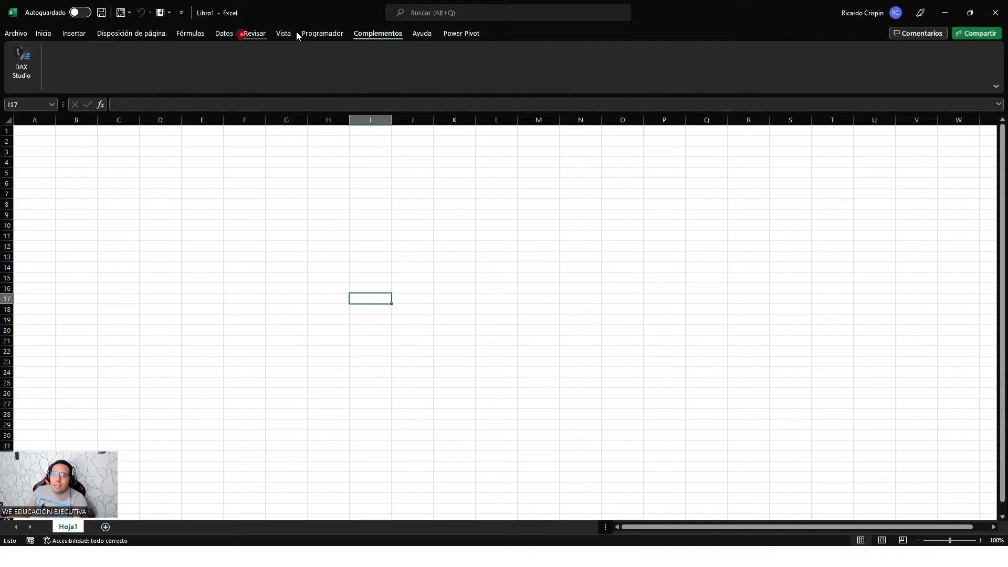
left_click(317, 34)
left_click(380, 34)
left_click(304, 37)
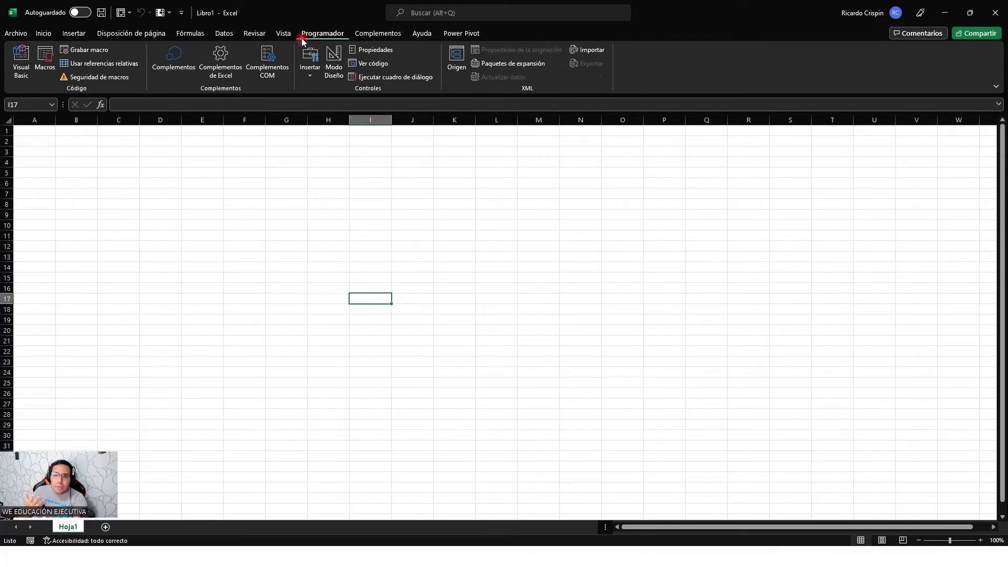
- Change the Office theme to Multicolor in the account settings and return to the Programador commands in the workbook
left_click(16, 33)
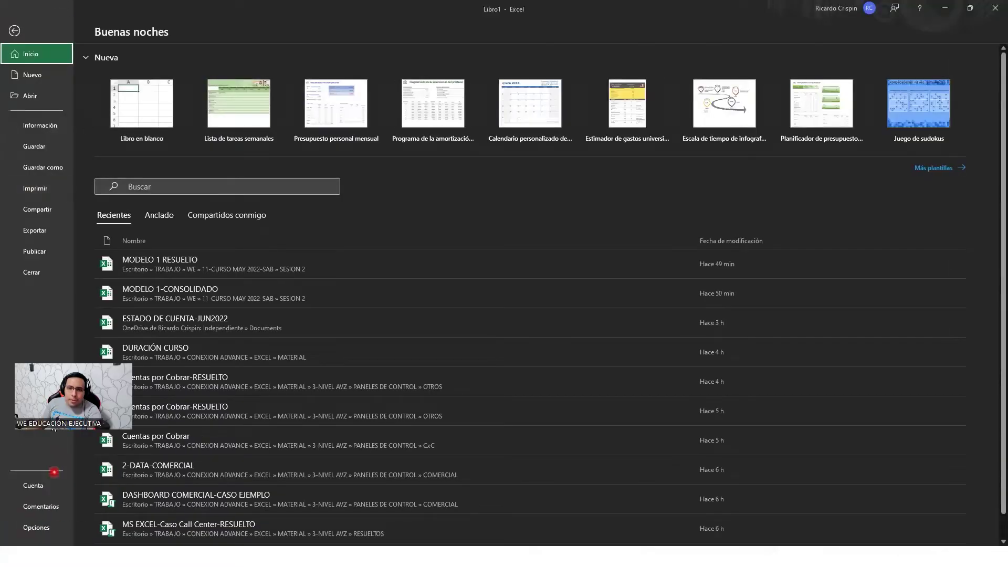
left_click(51, 484)
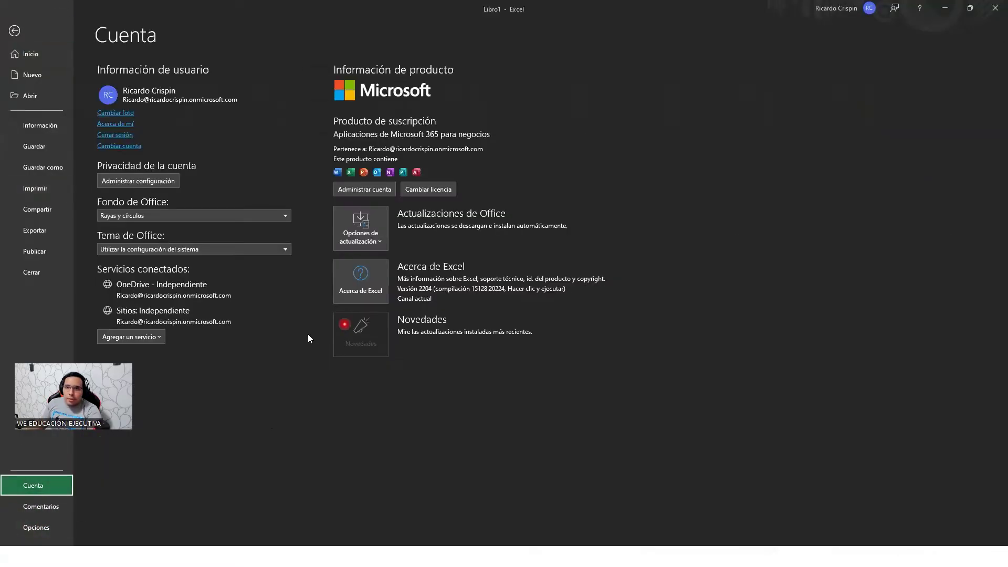
left_click(266, 250)
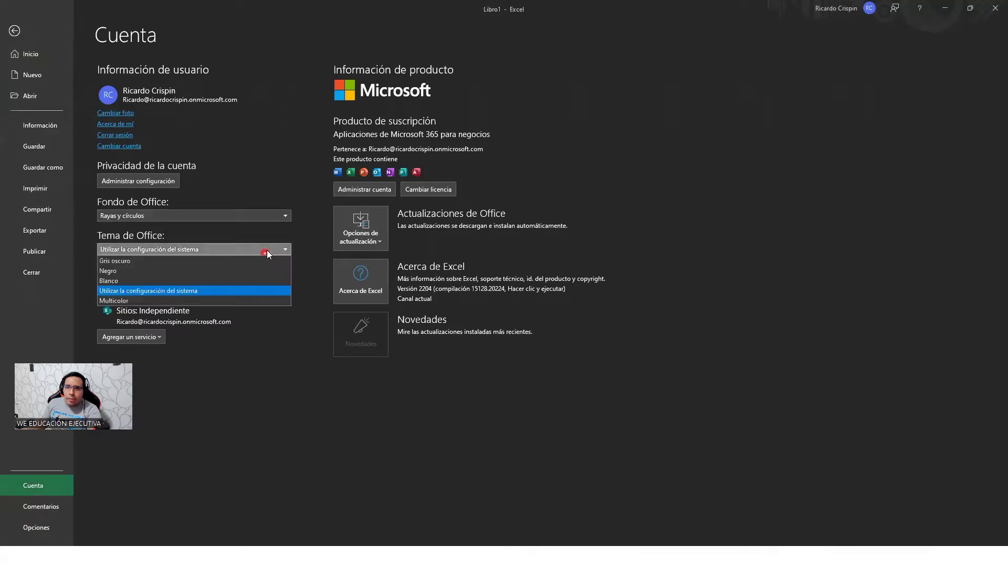
left_click(168, 300)
left_click(14, 31)
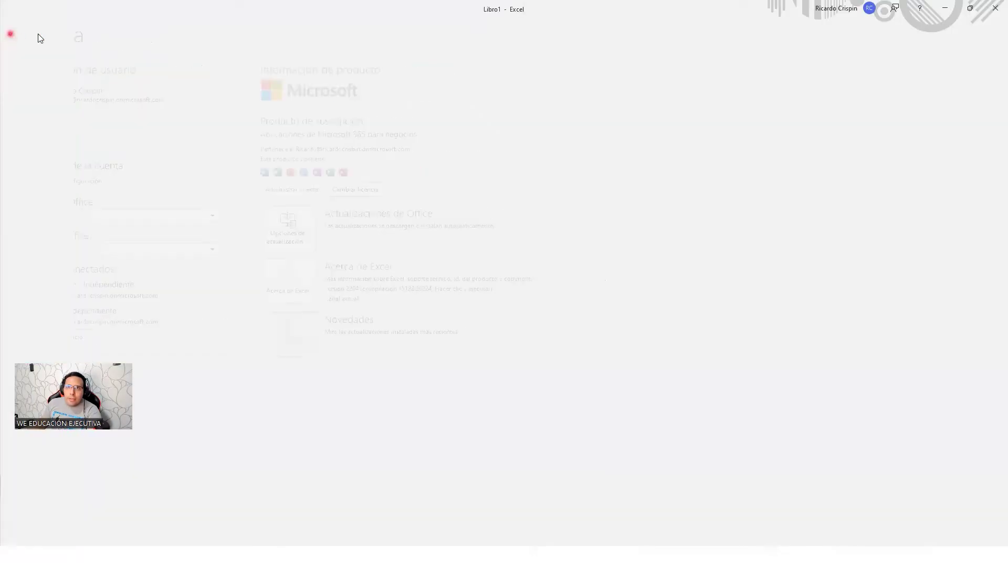
left_click(347, 38)
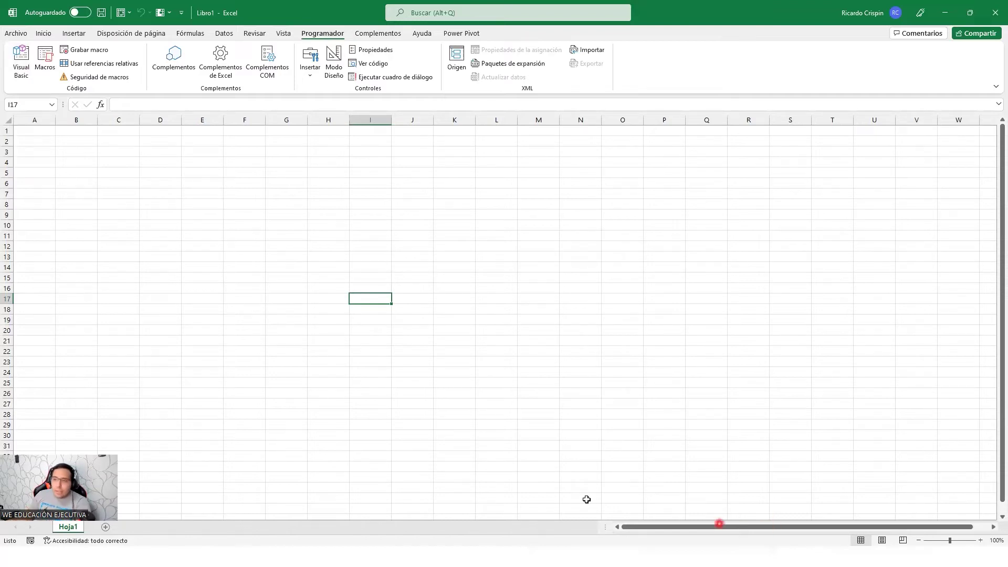
left_click(21, 59)
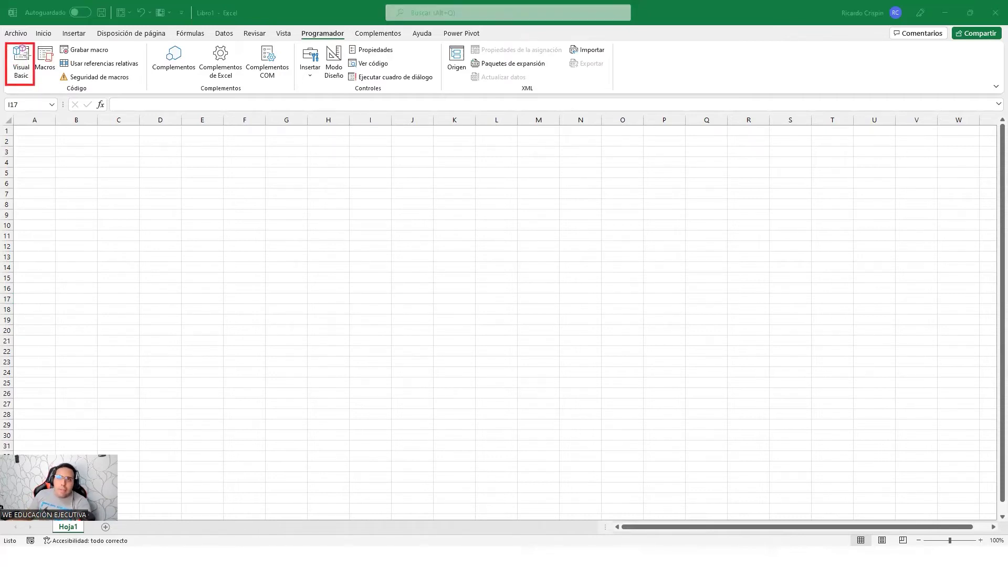
left_click_drag(32, 42, 57, 84)
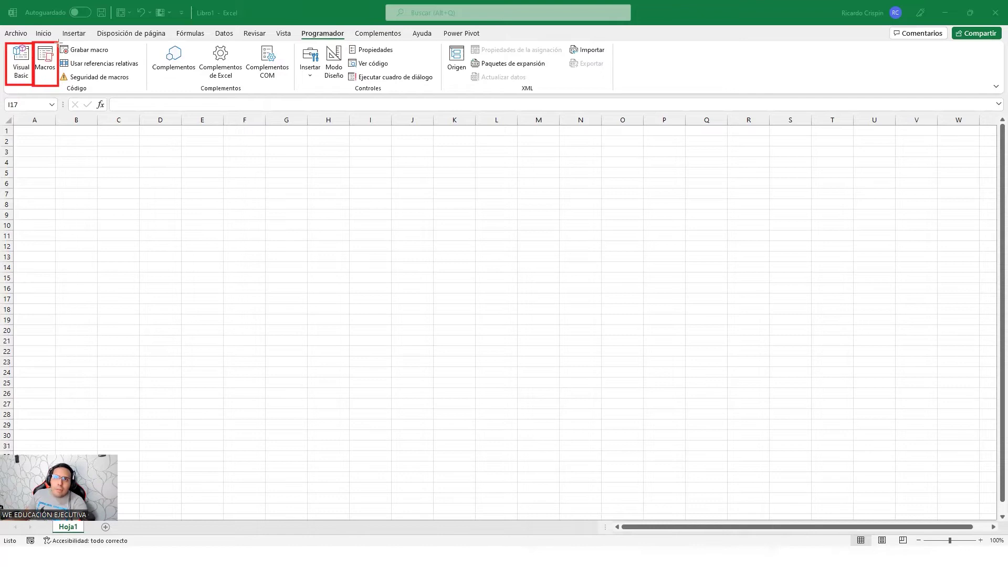
left_click_drag(59, 41, 126, 56)
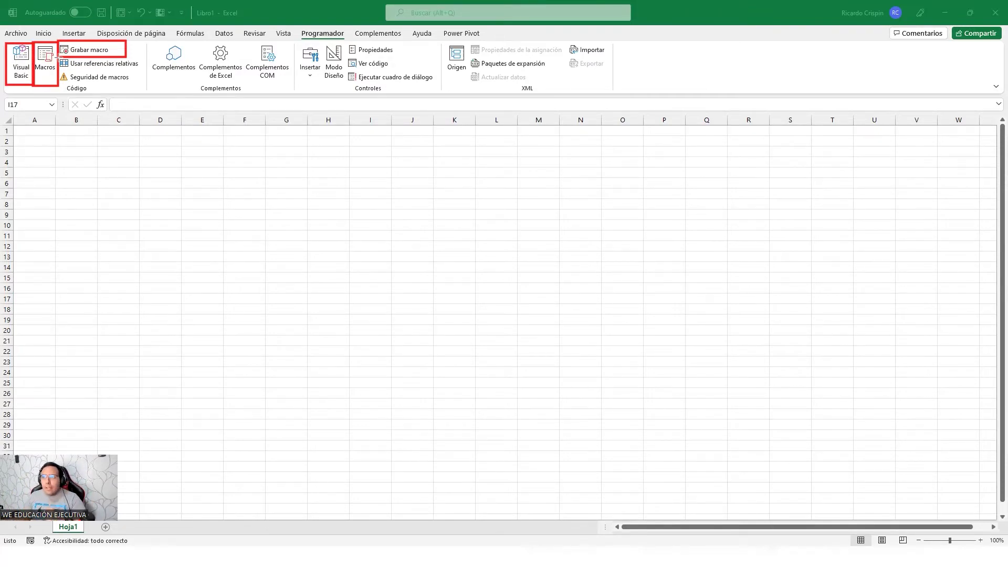
left_click(394, 196)
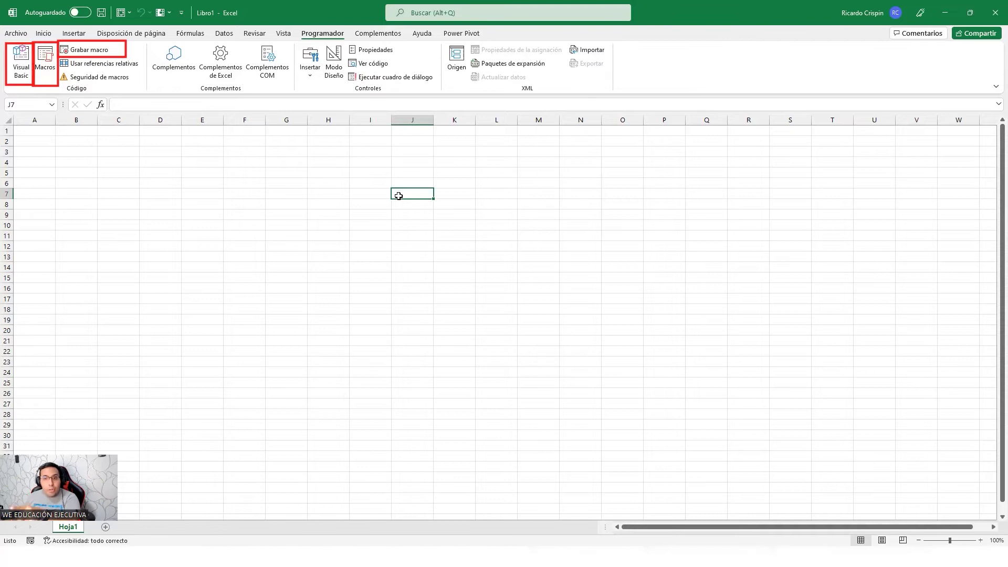
left_click(164, 257)
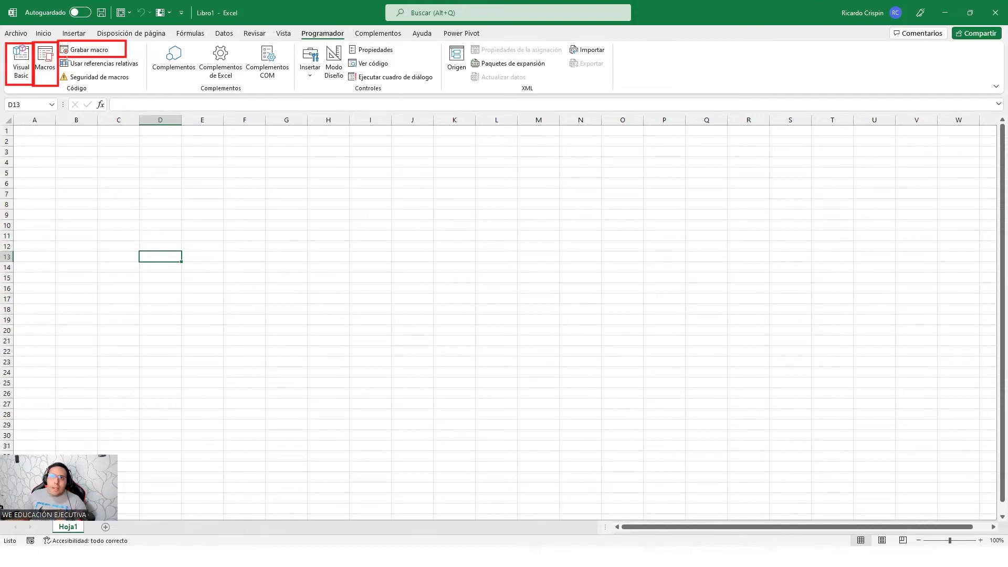
mouse_move(59, 70)
left_mouse_down()
mouse_move(90, 86)
mouse_move(135, 84)
left_mouse_up()
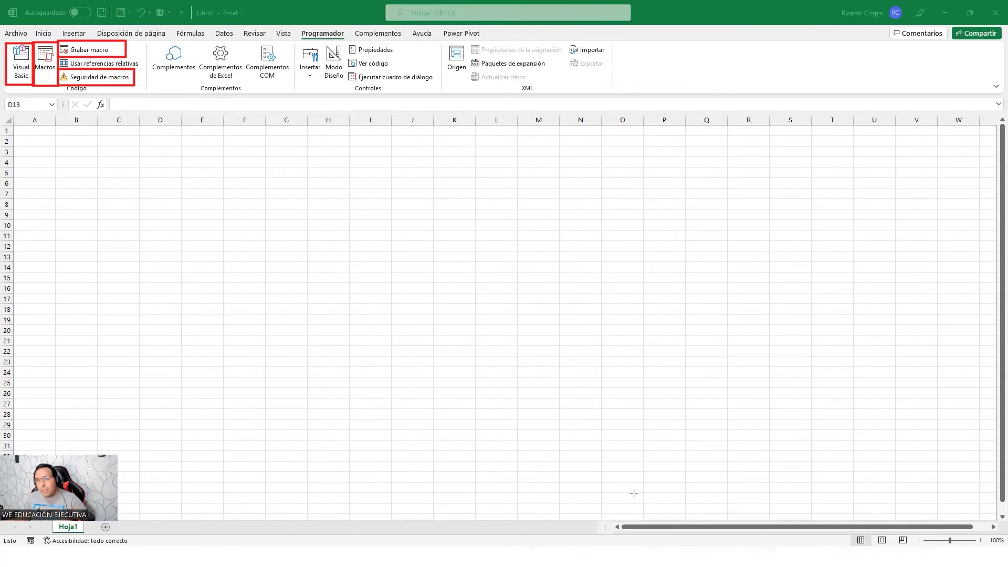
- Examine the macro security settings in the Trust Center and close them
left_click(97, 77)
left_click(97, 77)
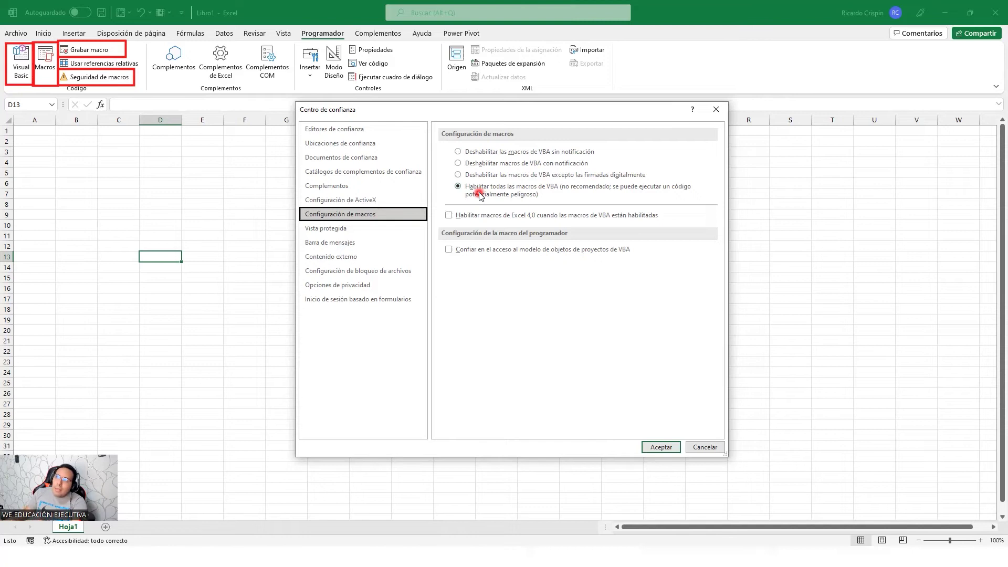
left_click(716, 109)
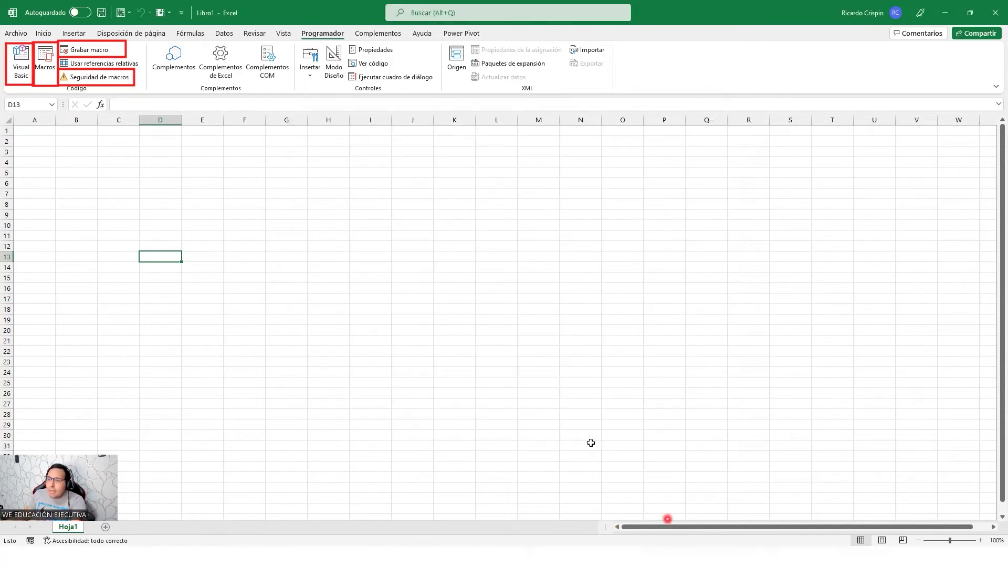
- Display the available form controls and ActiveX controls that can be inserted in the sheet
mouse_move(292, 42)
left_mouse_down()
mouse_move(333, 79)
mouse_move(324, 81)
left_mouse_up()
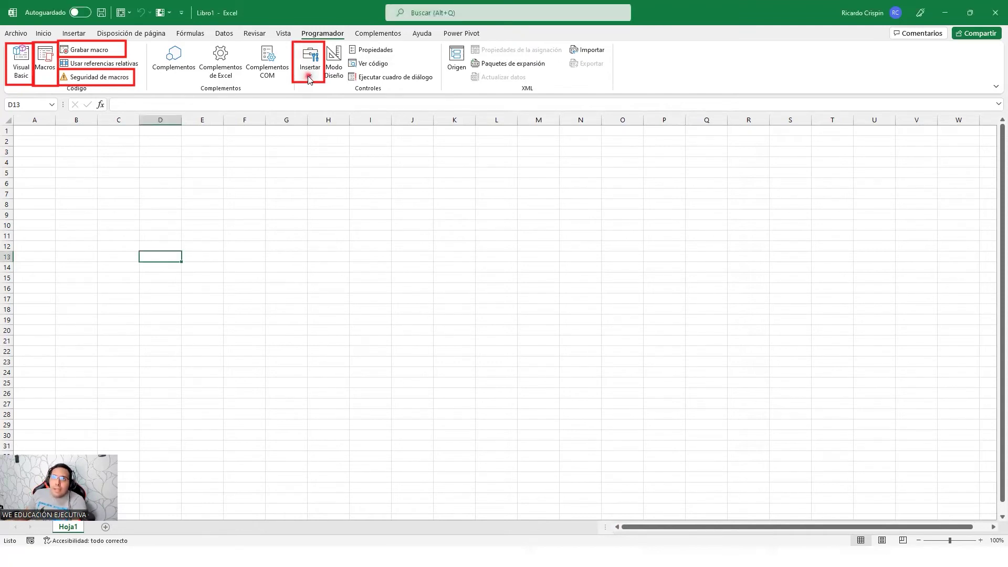
left_click(308, 76)
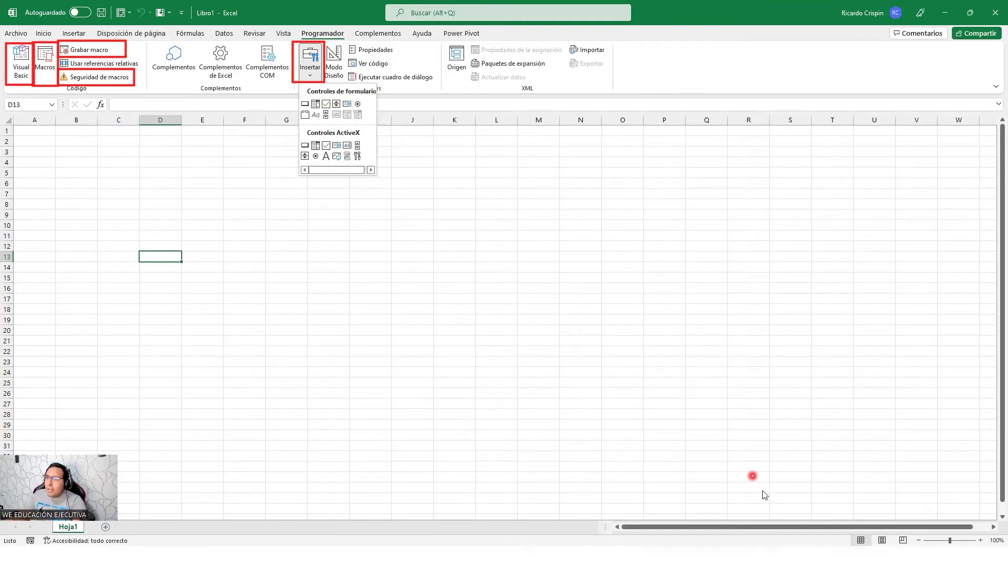
- Close the list of insertable controls and select cell H10 in the empty sheet
left_click(428, 58)
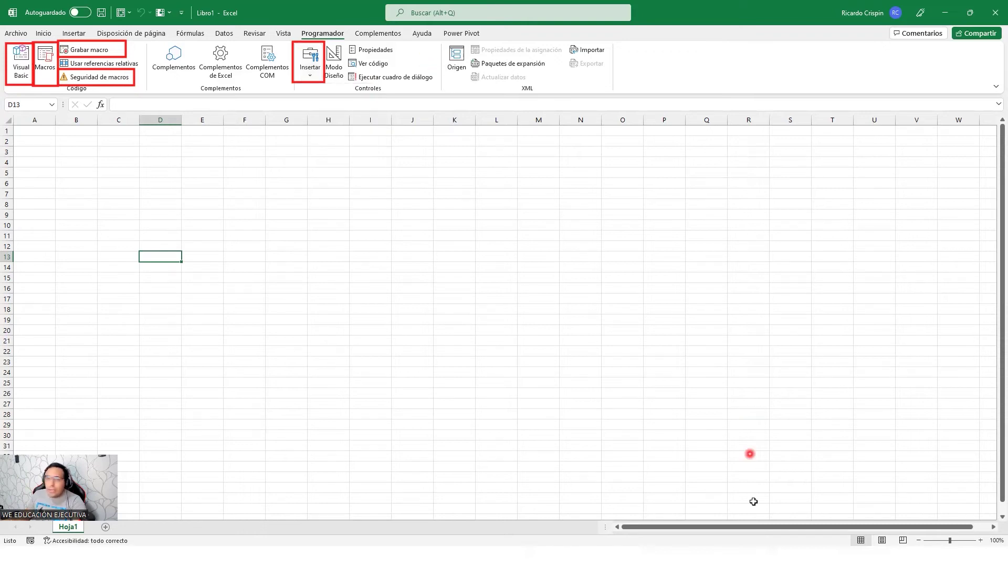
left_click(336, 225)
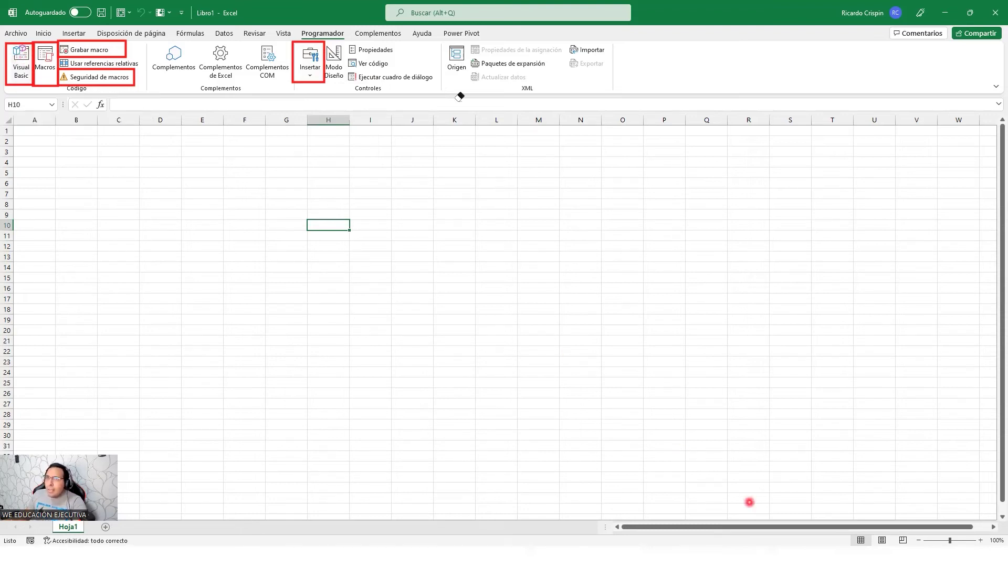
key("alt+F11")
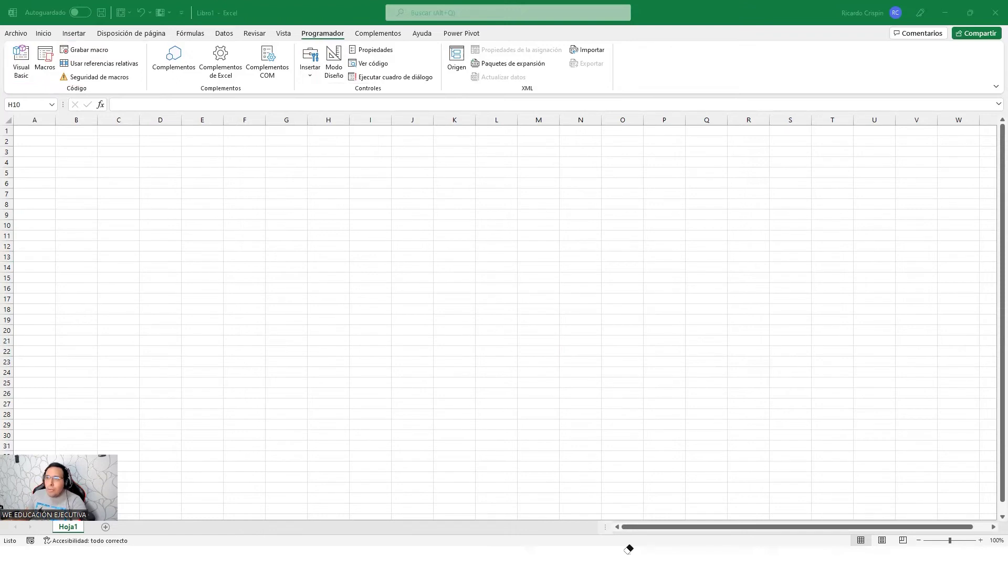
key("alt+F11")
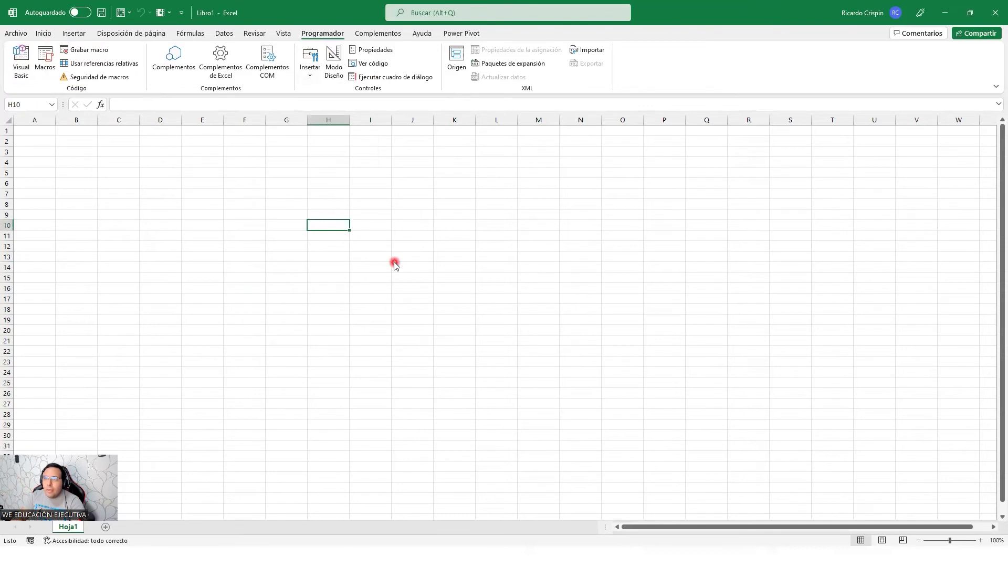
- Switch to the running PowerPoint slide show and view the slide "LA GRABADORA DE MACROS" that follows "ACTIVANDO LA FICHA PROGRAMADOR"
key("alt+Tab")
key("Tab")
key("Tab")
key("Tab")
key("shift+Tab")
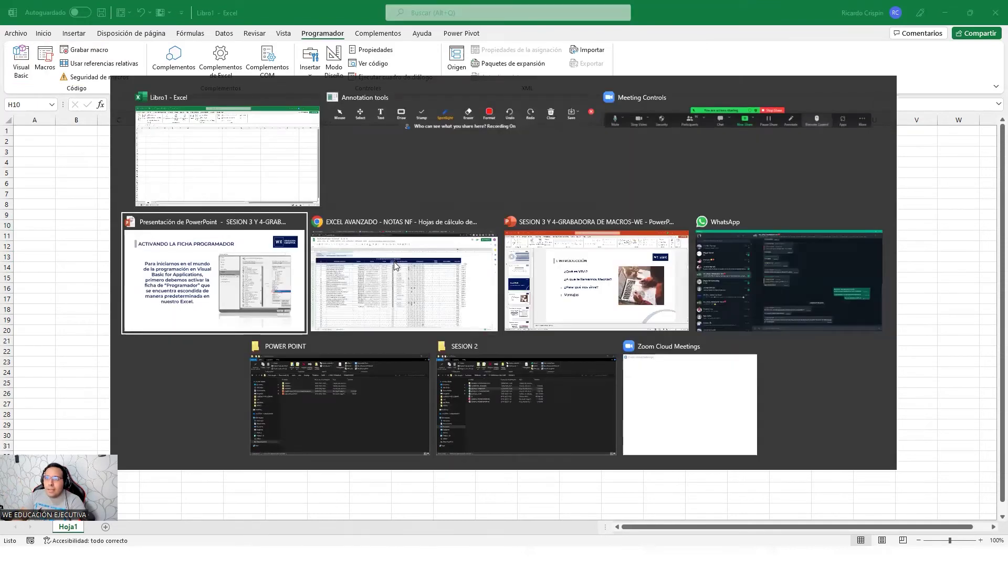
key("Right")
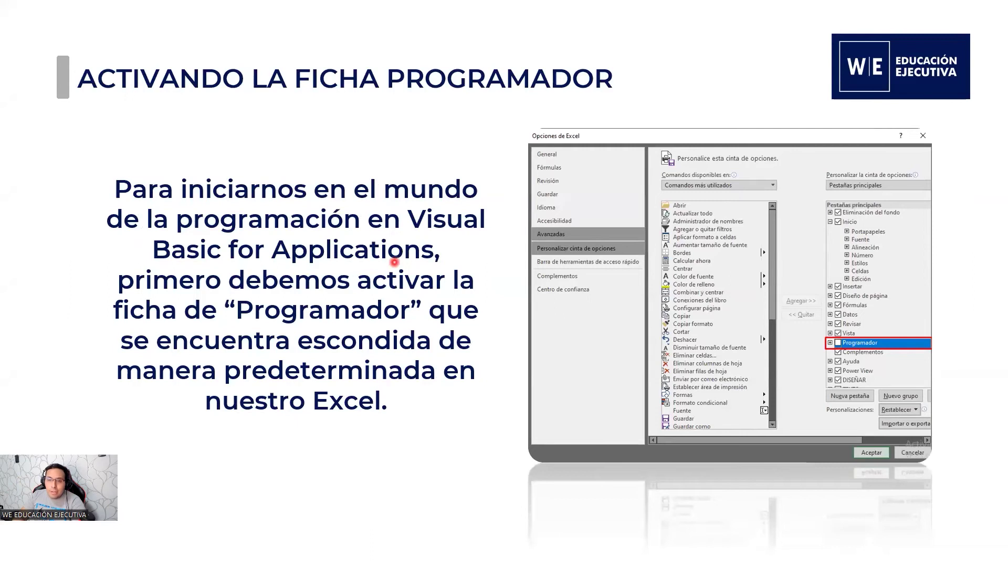
key("Left")
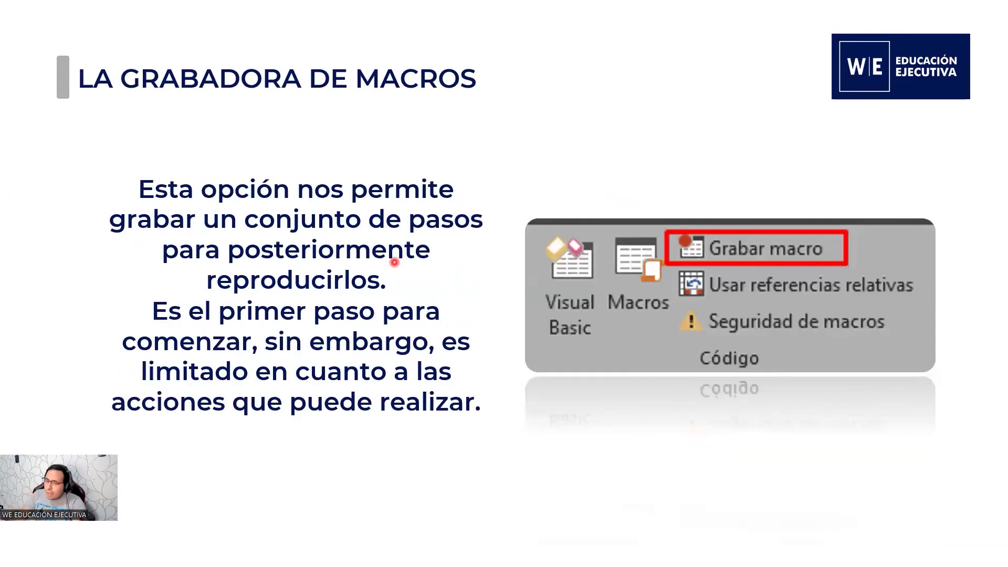